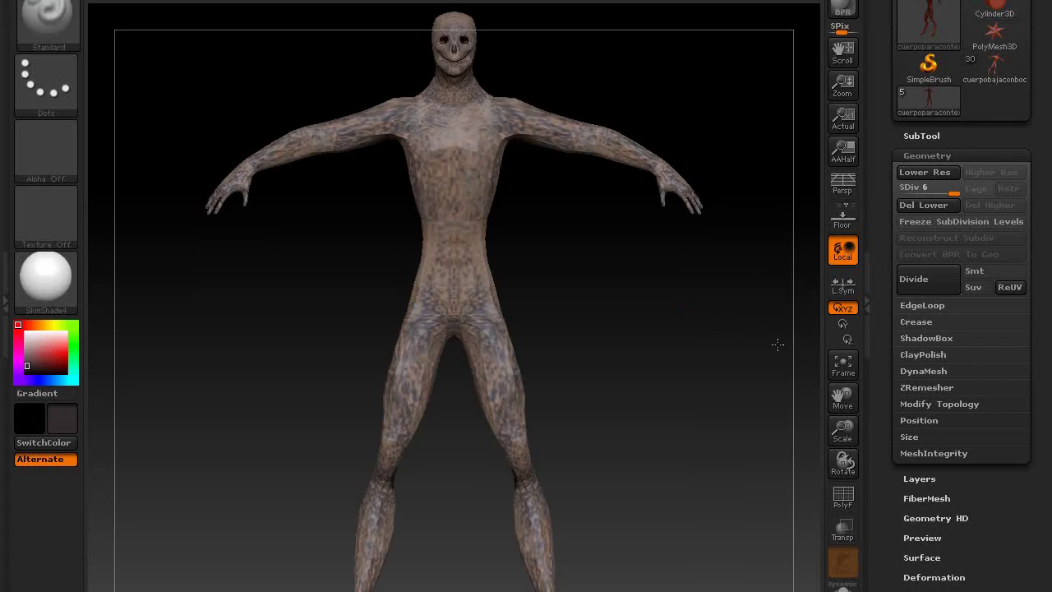
Step: Paint a lighter pale pink skin tone over the forehead between the eyes
{"action": "left_click_drag", "start_coordinate": [842, 397], "coordinate": [814, 489]}
{"action": "left_click_drag", "start_coordinate": [843, 430], "coordinate": [822, 361]}
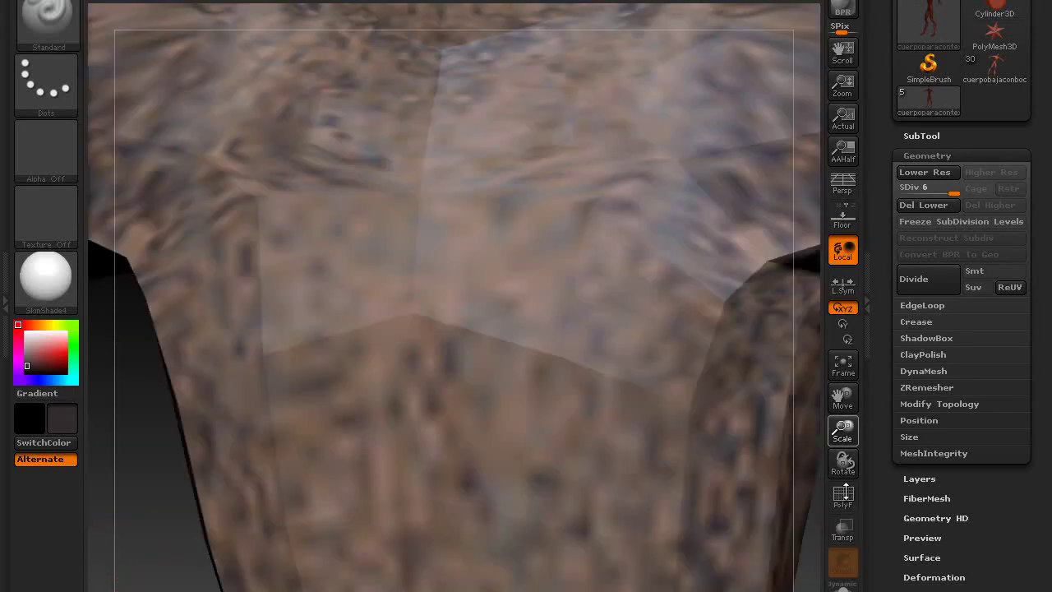
{"action": "mouse_move", "coordinate": [843, 397]}
{"action": "left_mouse_down"}
{"action": "mouse_move", "coordinate": [846, 460]}
{"action": "mouse_move", "coordinate": [855, 427]}
{"action": "left_mouse_up"}
{"action": "left_click_drag", "start_coordinate": [679, 307], "coordinate": [392, 205]}
{"action": "key", "text": "ctrl"}
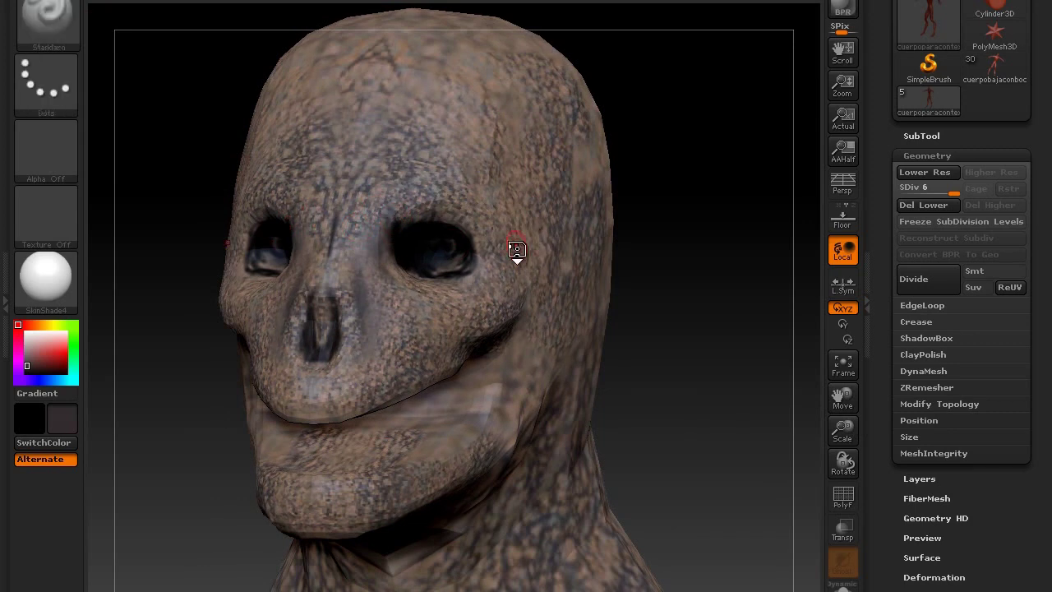
{"action": "left_click", "coordinate": [29, 352]}
{"action": "left_click", "coordinate": [29, 345]}
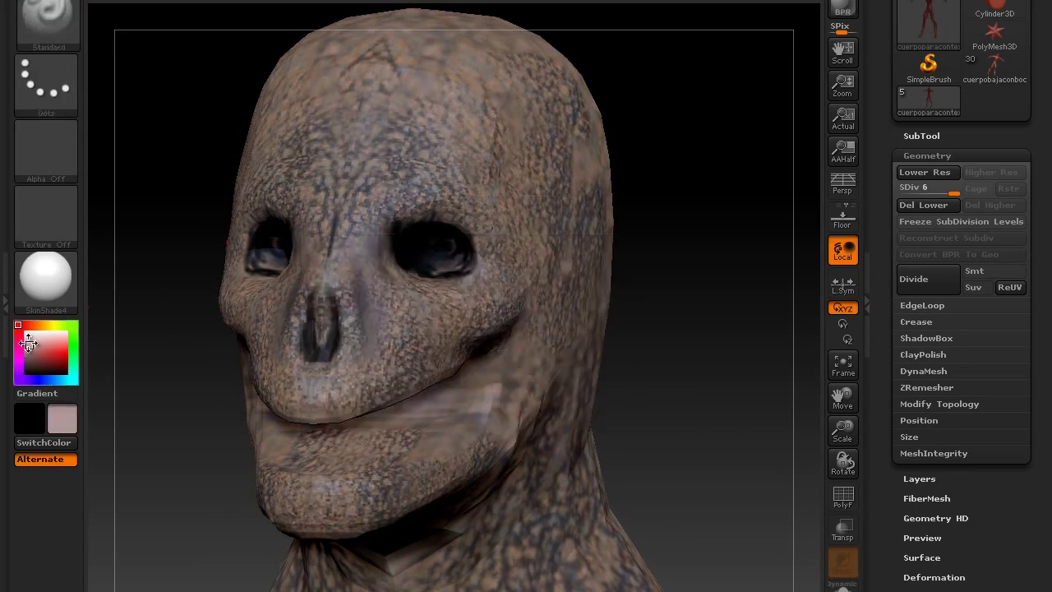
{"action": "mouse_move", "coordinate": [411, 156]}
{"action": "left_mouse_down", "text": "shift"}
{"action": "mouse_move", "coordinate": [435, 176]}
{"action": "mouse_move", "coordinate": [387, 222]}
{"action": "left_mouse_up", "text": "shift"}
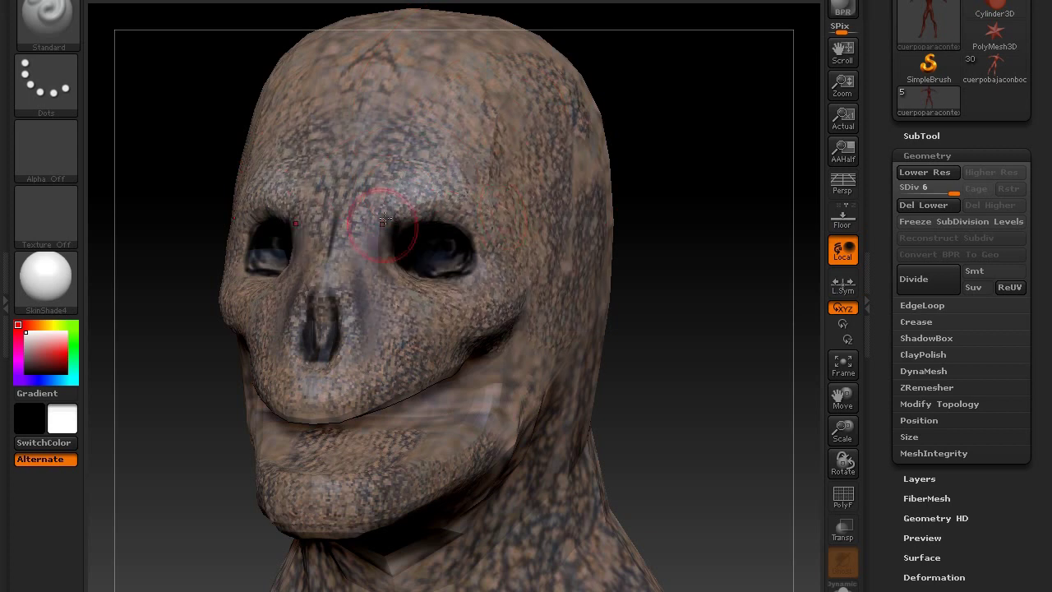
Step: Mask dark lines along the corners of the creature's smile
{"action": "right_click_drag", "start_coordinate": [385, 219], "coordinate": [625, 211]}
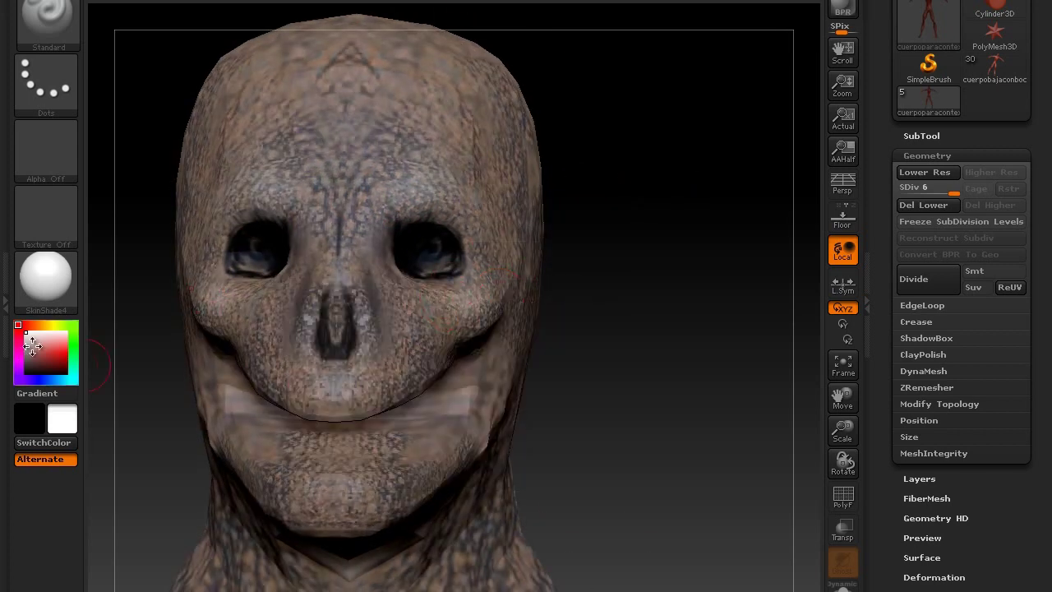
{"action": "left_click_drag", "start_coordinate": [31, 346], "coordinate": [26, 369]}
{"action": "key", "text": "space"}
{"action": "left_click_drag", "start_coordinate": [398, 361], "coordinate": [360, 403], "text": "ctrl"}
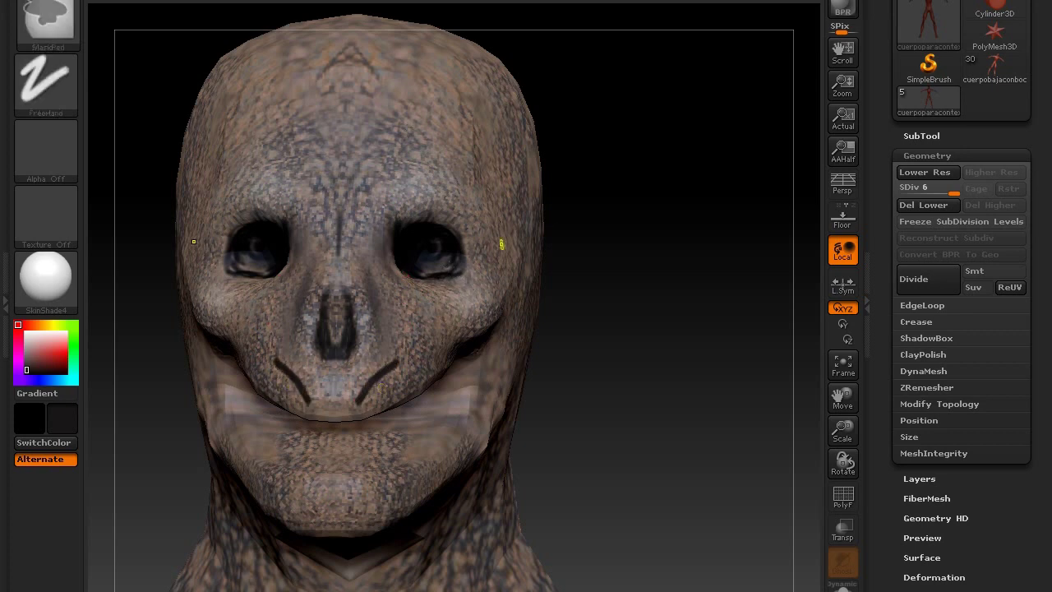
{"action": "left_click", "coordinate": [922, 136]}
{"action": "left_click", "coordinate": [921, 135]}
Step: Check the head from the side and top, then swap the skin-tone colour back in
{"action": "right_click_drag", "start_coordinate": [431, 340], "coordinate": [448, 356]}
{"action": "key", "text": "space"}
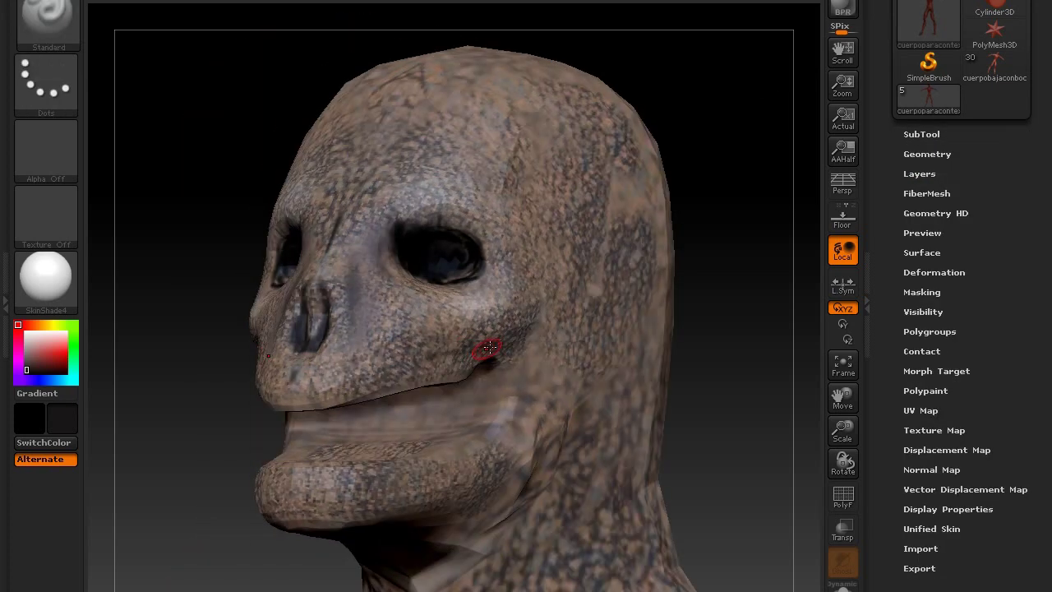
{"action": "right_click_drag", "start_coordinate": [469, 424], "coordinate": [304, 495]}
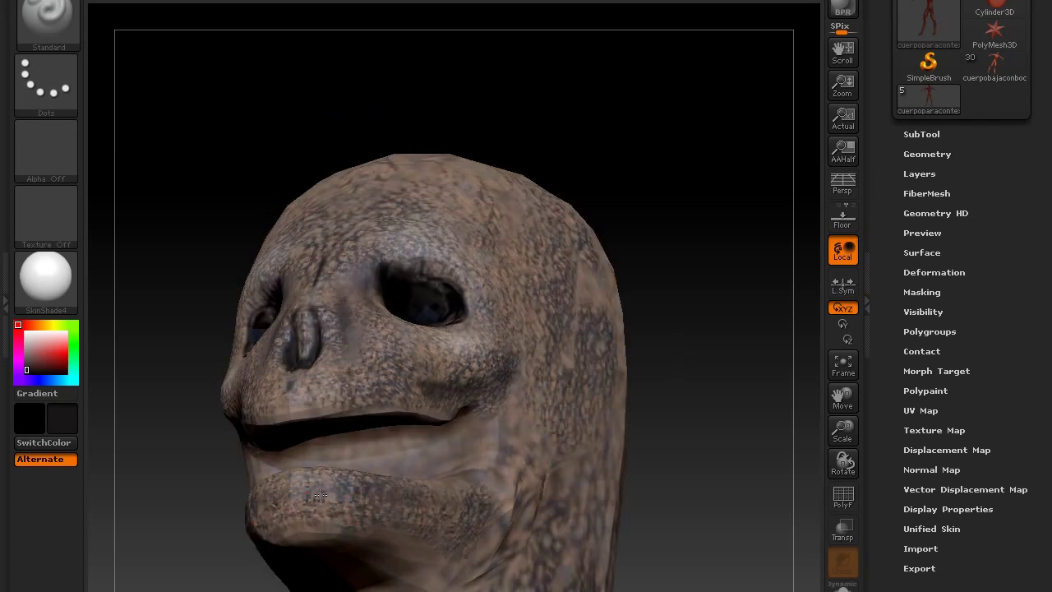
{"action": "mouse_move", "coordinate": [329, 380]}
{"action": "right_mouse_down"}
{"action": "mouse_move", "coordinate": [715, 336]}
{"action": "mouse_move", "coordinate": [358, 367]}
{"action": "right_mouse_up"}
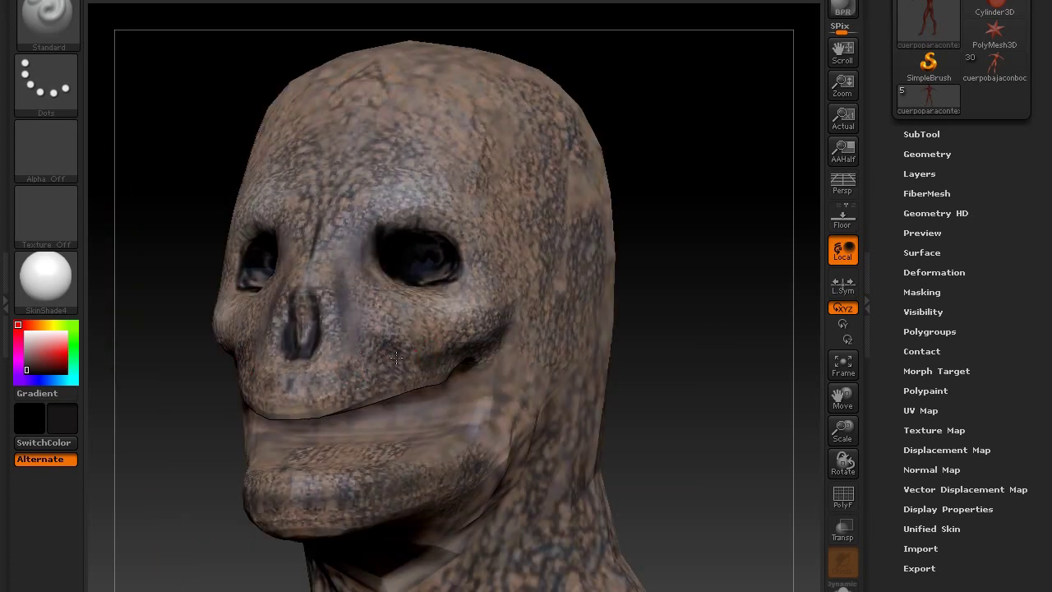
{"action": "key", "text": "c"}
{"action": "right_click", "coordinate": [356, 104]}
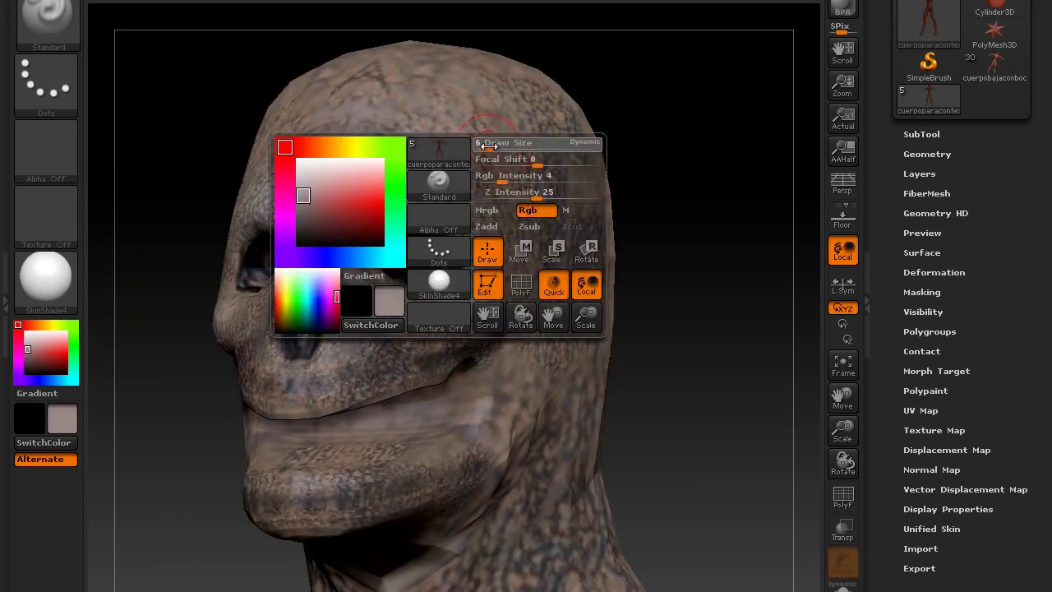
{"action": "right_click_drag", "start_coordinate": [329, 308], "coordinate": [393, 306]}
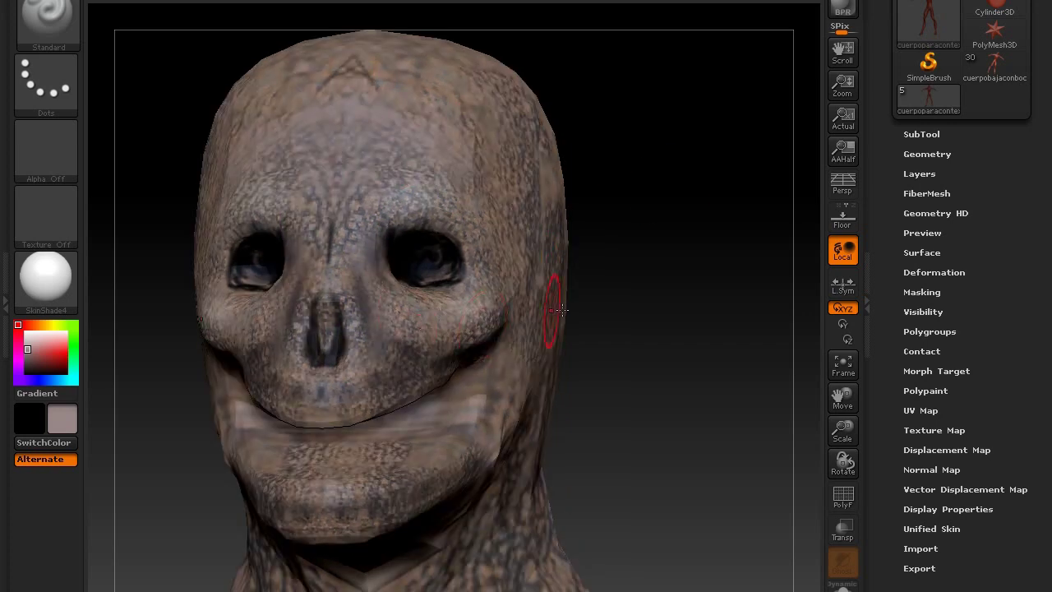
{"action": "left_click_drag", "start_coordinate": [842, 427], "coordinate": [830, 460]}
{"action": "mouse_move", "coordinate": [494, 329]}
{"action": "right_mouse_down"}
{"action": "mouse_move", "coordinate": [559, 202]}
{"action": "mouse_move", "coordinate": [441, 274]}
{"action": "right_mouse_up"}
{"action": "right_click_drag", "start_coordinate": [603, 227], "coordinate": [615, 164]}
{"action": "left_click_drag", "start_coordinate": [838, 430], "coordinate": [851, 438]}
{"action": "mouse_move", "coordinate": [603, 425]}
{"action": "right_mouse_down"}
{"action": "mouse_move", "coordinate": [526, 436]}
{"action": "mouse_move", "coordinate": [704, 451]}
{"action": "right_mouse_up"}
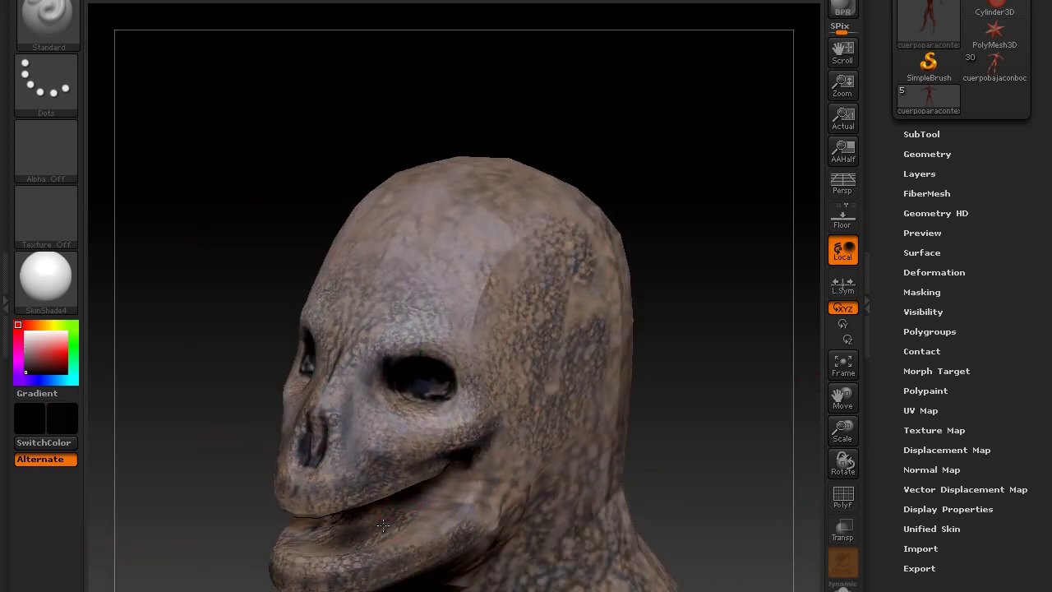
{"action": "mouse_move", "coordinate": [316, 549]}
{"action": "right_mouse_down"}
{"action": "mouse_move", "coordinate": [712, 413]}
{"action": "mouse_move", "coordinate": [413, 503]}
{"action": "mouse_move", "coordinate": [676, 403]}
{"action": "mouse_move", "coordinate": [409, 497]}
{"action": "mouse_move", "coordinate": [395, 444]}
{"action": "right_mouse_up"}
{"action": "mouse_move", "coordinate": [687, 469]}
{"action": "right_mouse_down"}
{"action": "mouse_move", "coordinate": [696, 446]}
{"action": "mouse_move", "coordinate": [715, 436]}
{"action": "mouse_move", "coordinate": [407, 496]}
{"action": "mouse_move", "coordinate": [681, 399]}
{"action": "mouse_move", "coordinate": [329, 445]}
{"action": "mouse_move", "coordinate": [634, 282]}
{"action": "mouse_move", "coordinate": [638, 296]}
{"action": "mouse_move", "coordinate": [680, 259]}
{"action": "mouse_move", "coordinate": [627, 392]}
{"action": "mouse_move", "coordinate": [367, 584]}
{"action": "right_mouse_up"}
{"action": "mouse_move", "coordinate": [636, 457]}
{"action": "right_mouse_down"}
{"action": "mouse_move", "coordinate": [695, 436]}
{"action": "mouse_move", "coordinate": [666, 429]}
{"action": "mouse_move", "coordinate": [669, 496]}
{"action": "right_mouse_up"}
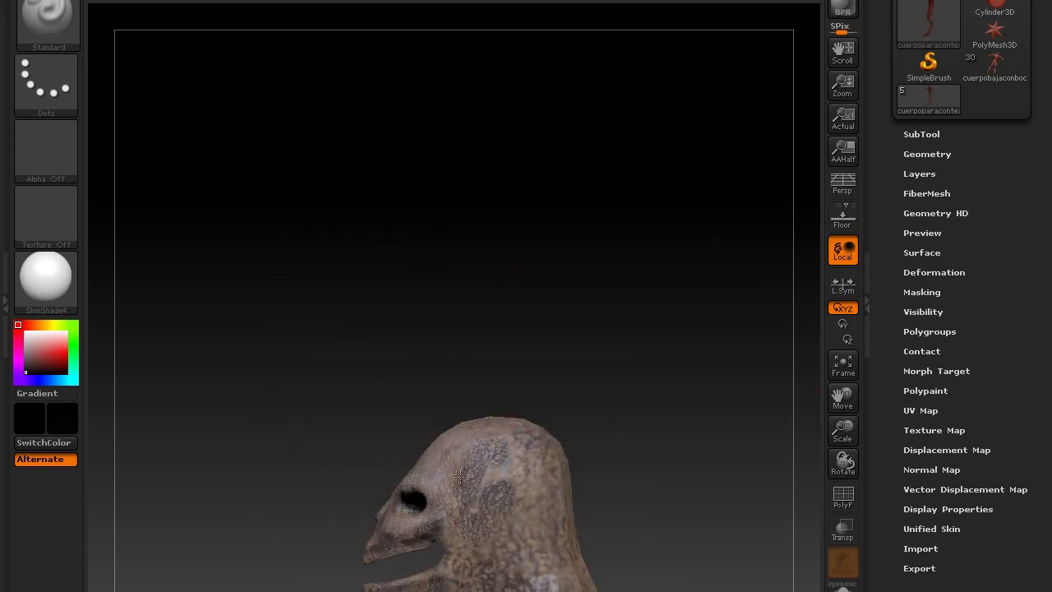
Step: Darken the crease around the eye, then frame the whole figure in front view
{"action": "left_click_drag", "start_coordinate": [532, 480], "coordinate": [471, 479]}
{"action": "mouse_move", "coordinate": [504, 443]}
{"action": "right_mouse_down"}
{"action": "mouse_move", "coordinate": [629, 411]}
{"action": "mouse_move", "coordinate": [575, 493]}
{"action": "mouse_move", "coordinate": [510, 562]}
{"action": "right_mouse_up"}
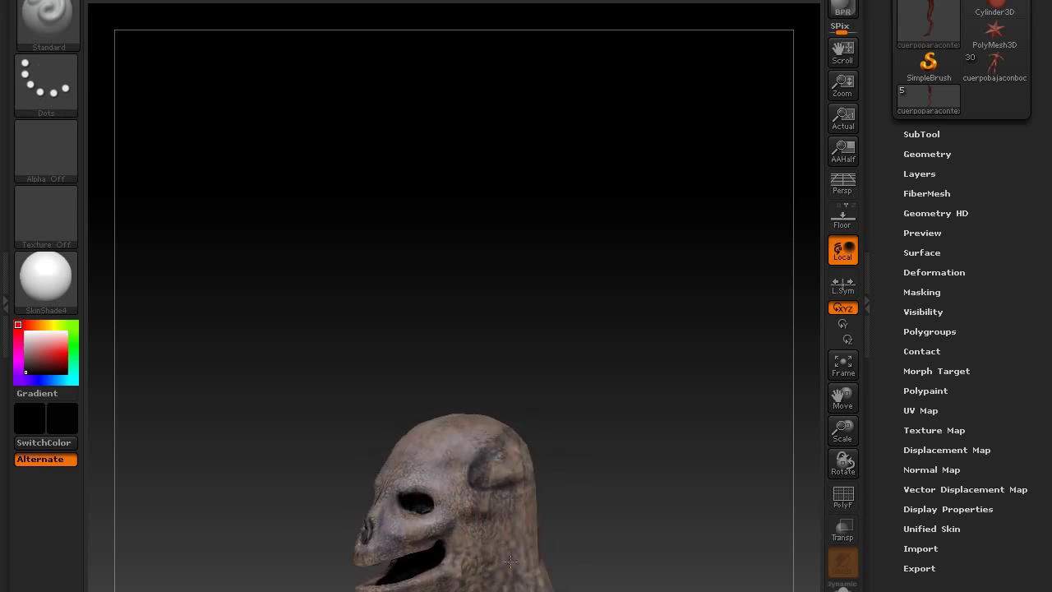
{"action": "mouse_move", "coordinate": [808, 425]}
{"action": "right_mouse_down"}
{"action": "mouse_move", "coordinate": [665, 348]}
{"action": "mouse_move", "coordinate": [436, 433]}
{"action": "right_mouse_up"}
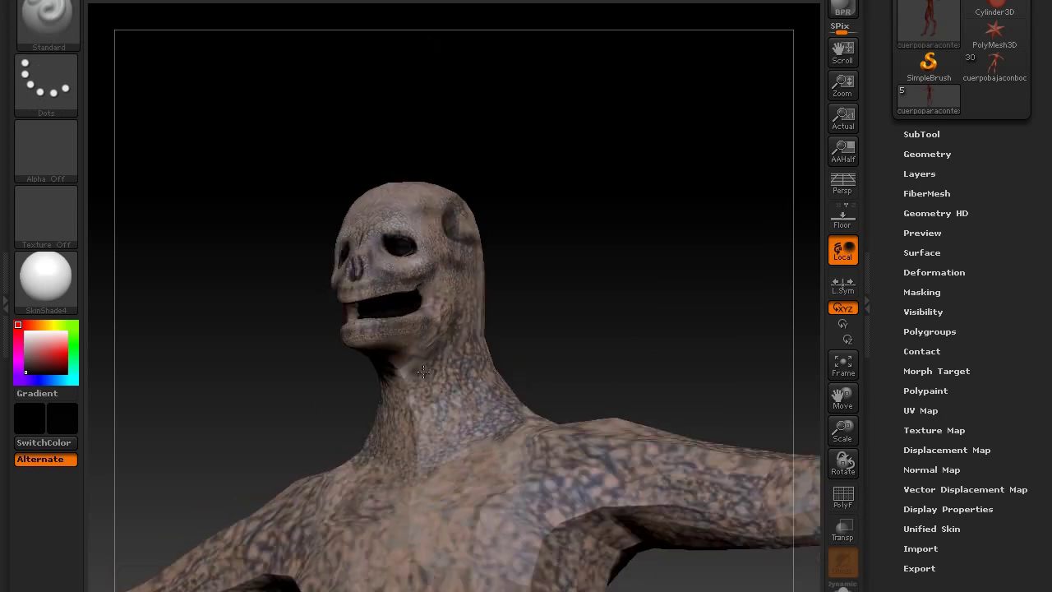
{"action": "mouse_move", "coordinate": [586, 343]}
{"action": "right_mouse_down"}
{"action": "mouse_move", "coordinate": [630, 331]}
{"action": "mouse_move", "coordinate": [634, 301]}
{"action": "mouse_move", "coordinate": [482, 296]}
{"action": "right_mouse_up"}
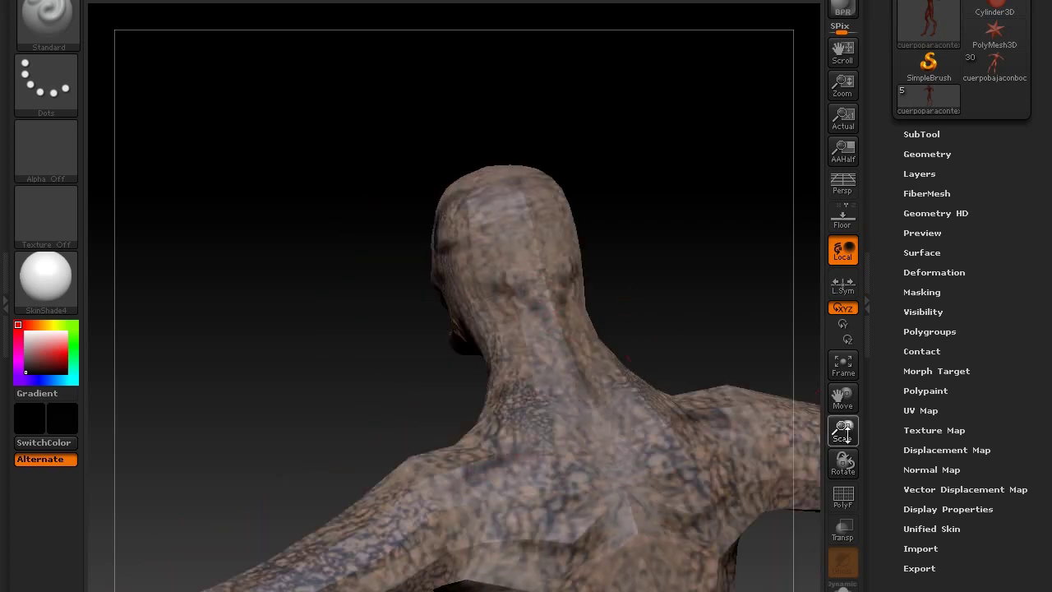
{"action": "left_click_drag", "start_coordinate": [843, 431], "coordinate": [631, 332]}
{"action": "key", "text": "f"}
{"action": "right_click_drag", "start_coordinate": [651, 367], "coordinate": [439, 194], "text": "shift"}
Step: Orbit the demon front to back, then sample a dark brown from the left arm's skin
{"action": "key", "text": "space"}
{"action": "right_click_drag", "start_coordinate": [568, 242], "coordinate": [448, 183]}
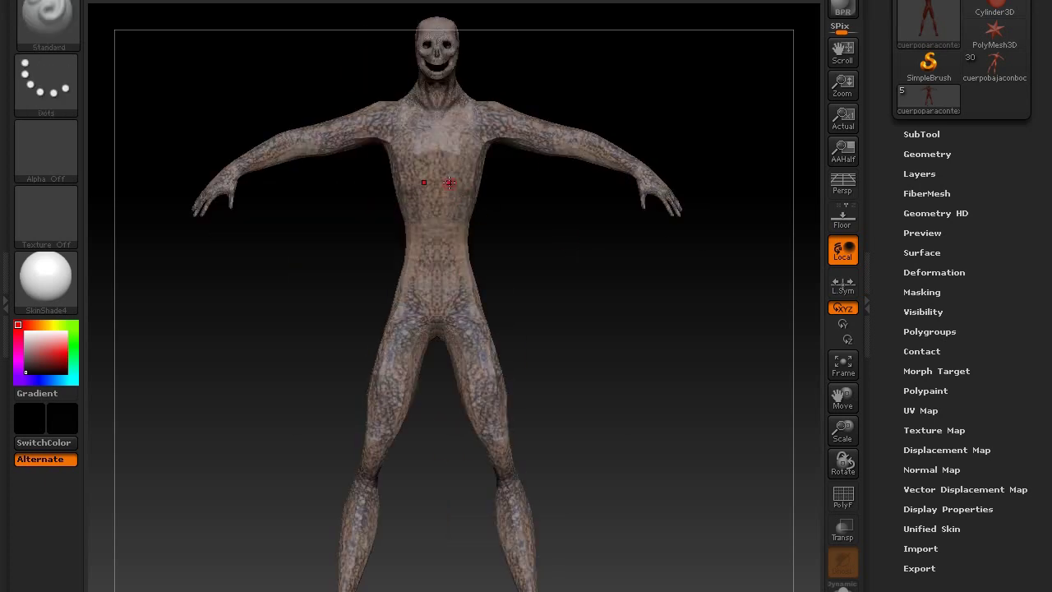
{"action": "right_click_drag", "start_coordinate": [474, 111], "coordinate": [527, 180]}
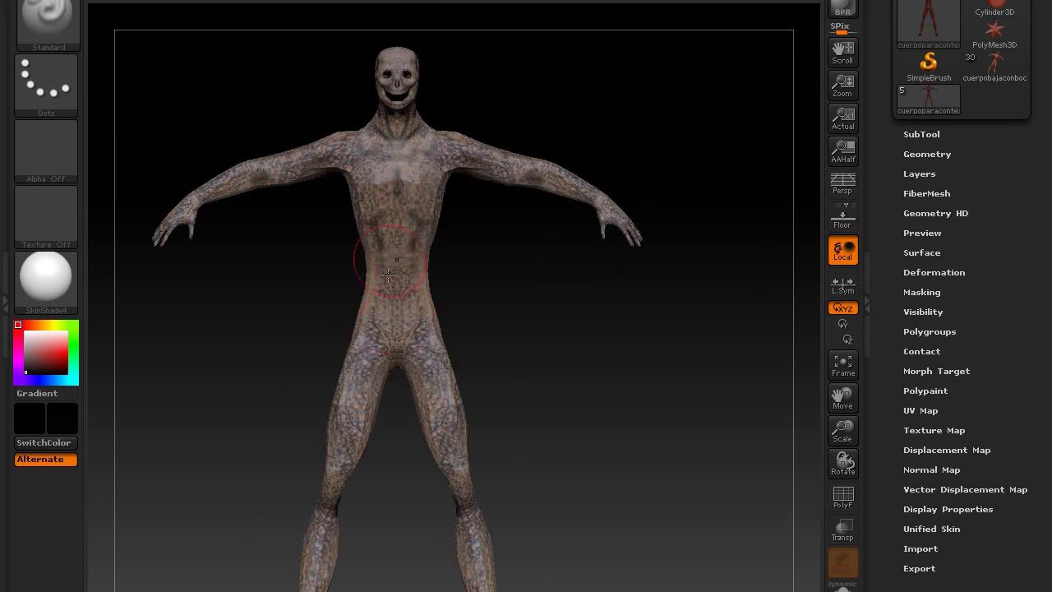
{"action": "left_click_drag", "start_coordinate": [596, 415], "coordinate": [587, 258]}
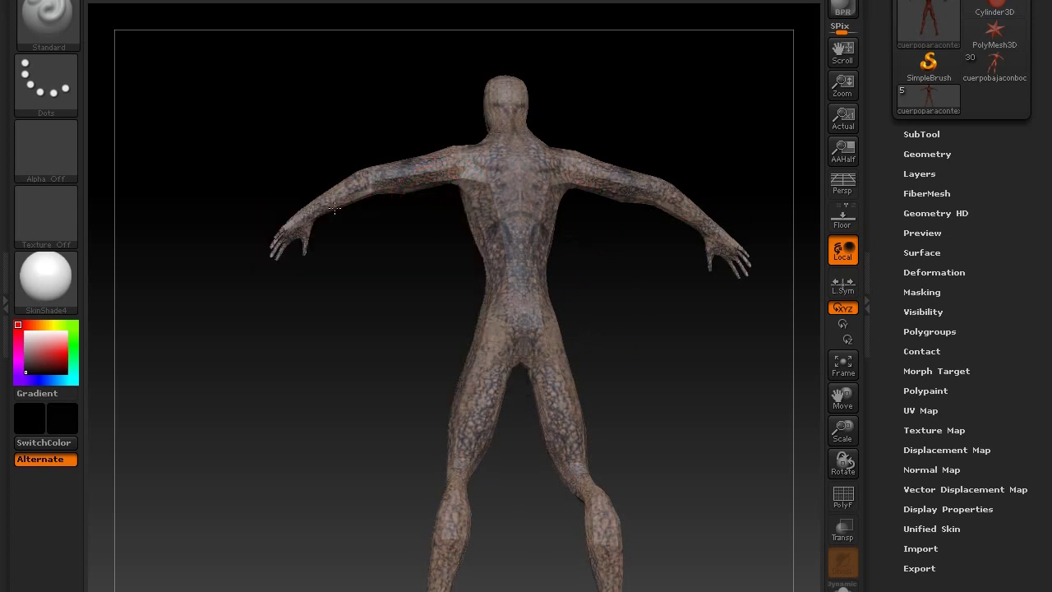
{"action": "mouse_move", "coordinate": [653, 337]}
{"action": "left_mouse_down"}
{"action": "mouse_move", "coordinate": [611, 274]}
{"action": "mouse_move", "coordinate": [634, 307]}
{"action": "mouse_move", "coordinate": [552, 266]}
{"action": "left_mouse_up"}
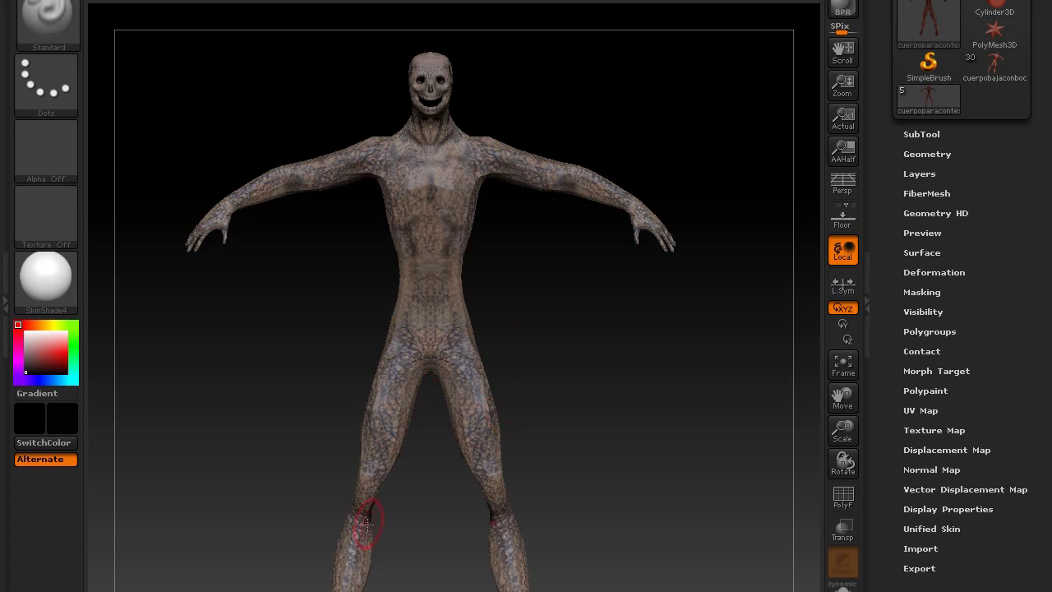
{"action": "left_click_drag", "start_coordinate": [362, 586], "coordinate": [483, 460]}
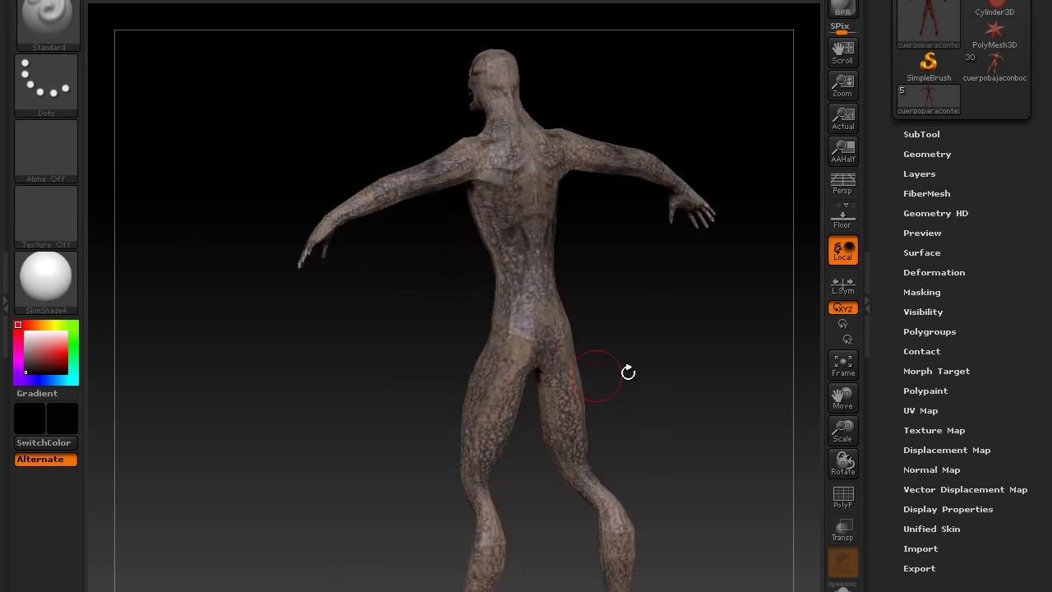
{"action": "left_click_drag", "start_coordinate": [628, 372], "coordinate": [527, 368]}
{"action": "left_click_drag", "start_coordinate": [623, 324], "coordinate": [675, 351]}
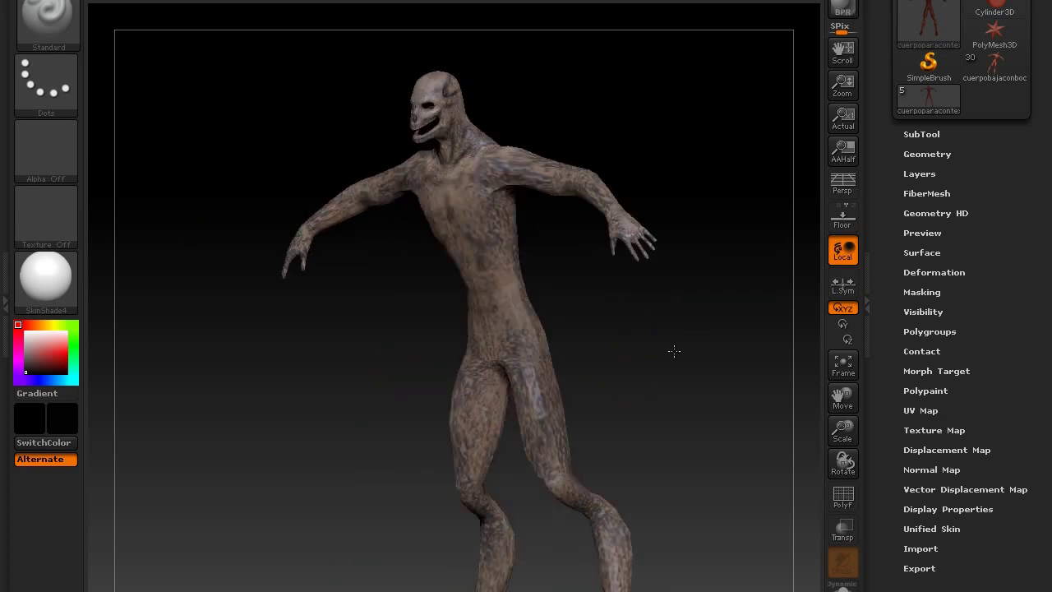
{"action": "mouse_move", "coordinate": [63, 419]}
{"action": "left_mouse_down"}
{"action": "mouse_move", "coordinate": [399, 205]}
{"action": "mouse_move", "coordinate": [467, 188]}
{"action": "left_mouse_up"}
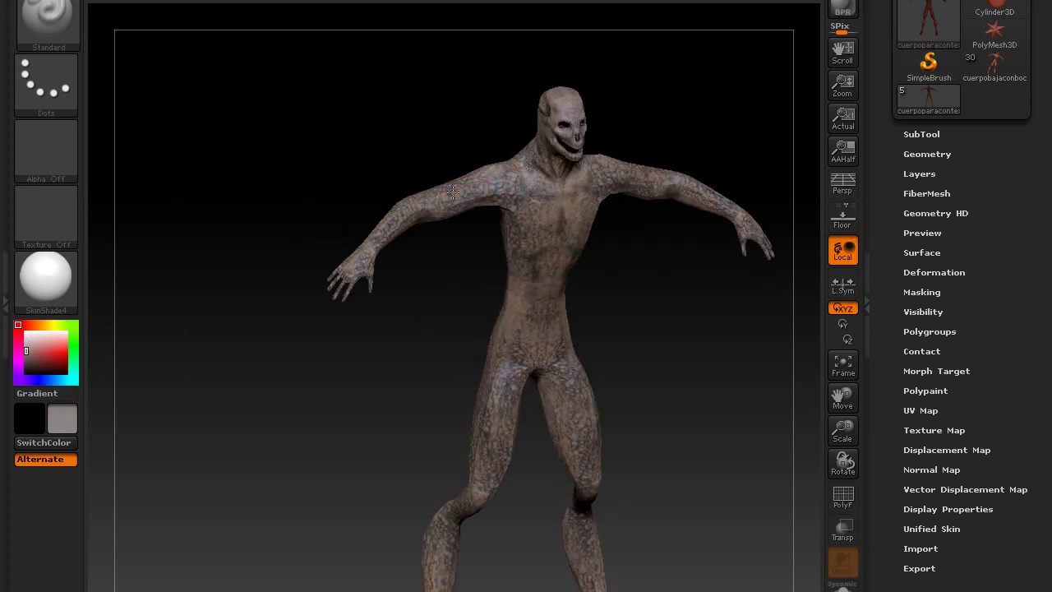
{"action": "left_click_drag", "start_coordinate": [843, 430], "coordinate": [855, 415]}
{"action": "left_click_drag", "start_coordinate": [26, 352], "coordinate": [312, 345]}
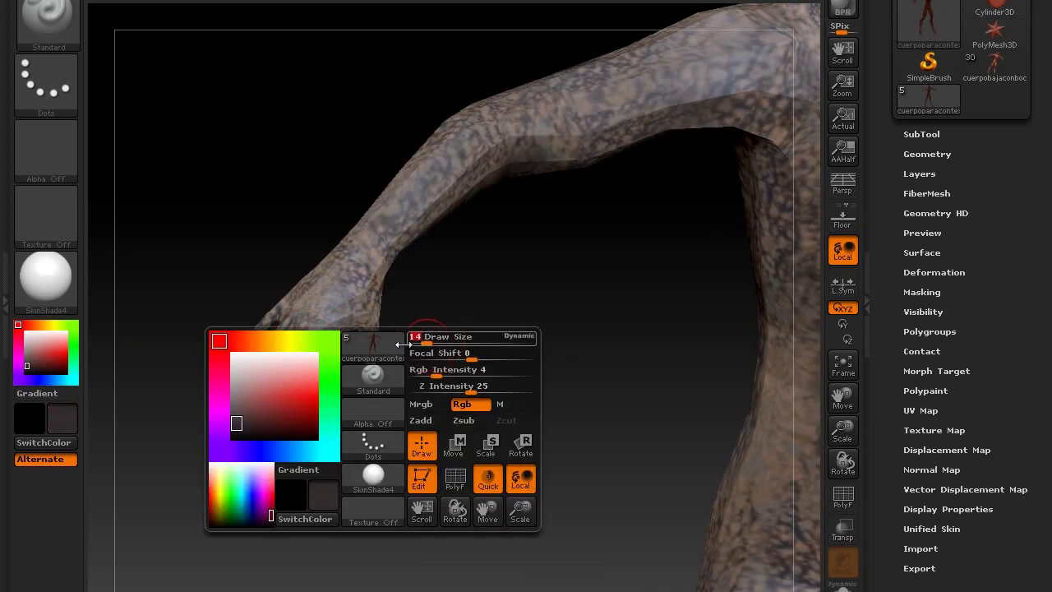
Step: Polypaint the hand with greyish pink and a dark purple sampled from its texture
{"action": "mouse_move", "coordinate": [381, 236]}
{"action": "left_mouse_down"}
{"action": "mouse_move", "coordinate": [312, 295]}
{"action": "mouse_move", "coordinate": [333, 322]}
{"action": "left_mouse_up"}
{"action": "mouse_move", "coordinate": [409, 282]}
{"action": "left_mouse_down"}
{"action": "mouse_move", "coordinate": [375, 251]}
{"action": "mouse_move", "coordinate": [551, 312]}
{"action": "left_mouse_up"}
{"action": "left_click", "coordinate": [30, 339]}
{"action": "left_click_drag", "start_coordinate": [29, 340], "coordinate": [27, 346]}
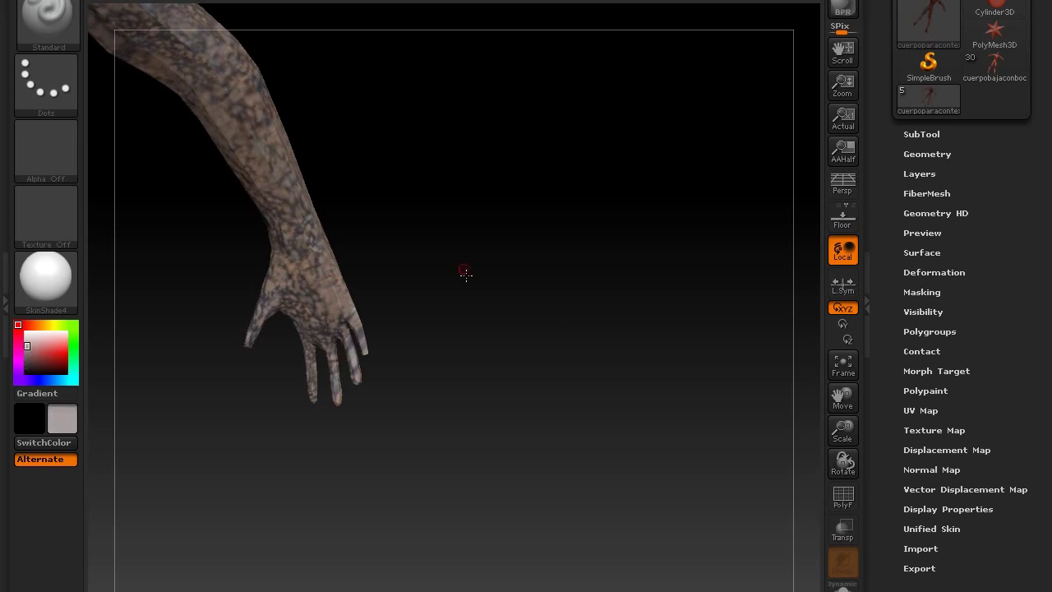
{"action": "left_click_drag", "start_coordinate": [464, 274], "coordinate": [477, 265]}
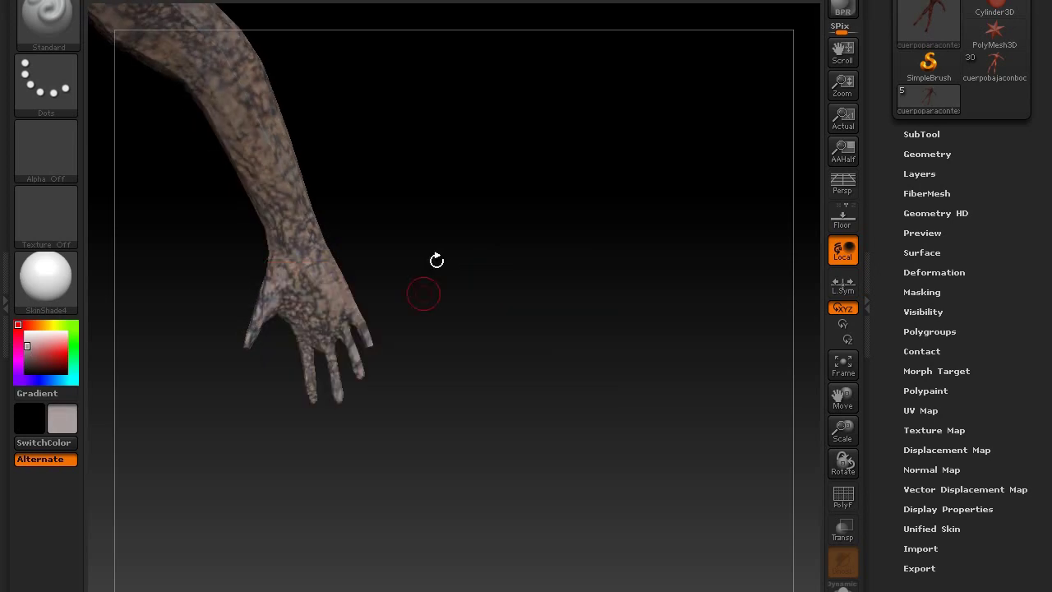
{"action": "key", "text": "c"}
{"action": "left_click_drag", "start_coordinate": [477, 249], "coordinate": [444, 271], "text": "alt"}
{"action": "key", "text": "space"}
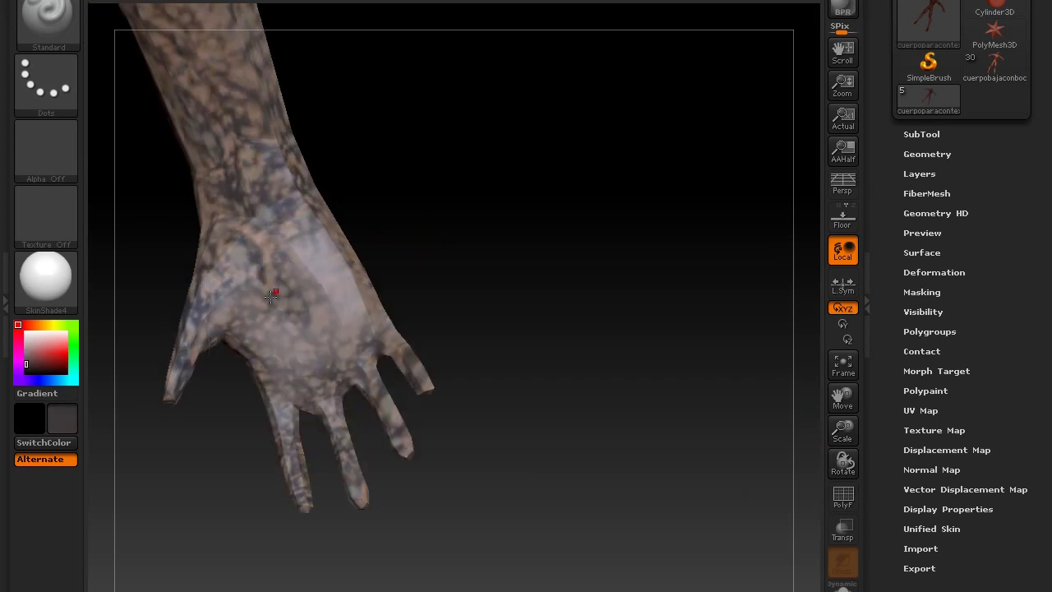
{"action": "key", "text": "c"}
Step: Return to a full front view of the figure and expand the Polypaint options
{"action": "left_click_drag", "start_coordinate": [574, 302], "coordinate": [211, 133], "text": "alt"}
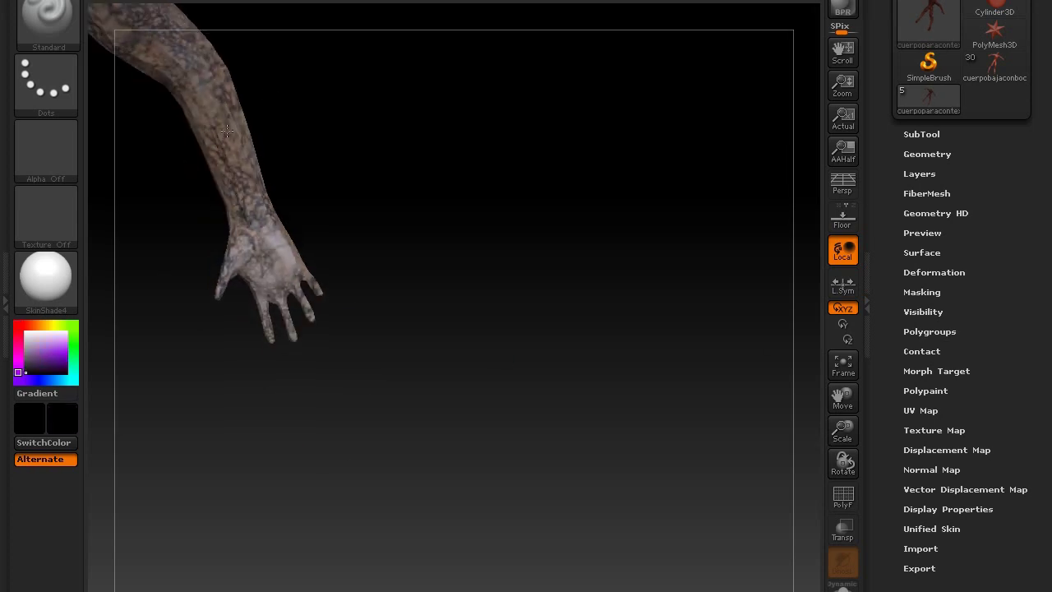
{"action": "mouse_move", "coordinate": [229, 187]}
{"action": "left_mouse_down"}
{"action": "mouse_move", "coordinate": [334, 214]}
{"action": "mouse_move", "coordinate": [169, 263]}
{"action": "left_mouse_up"}
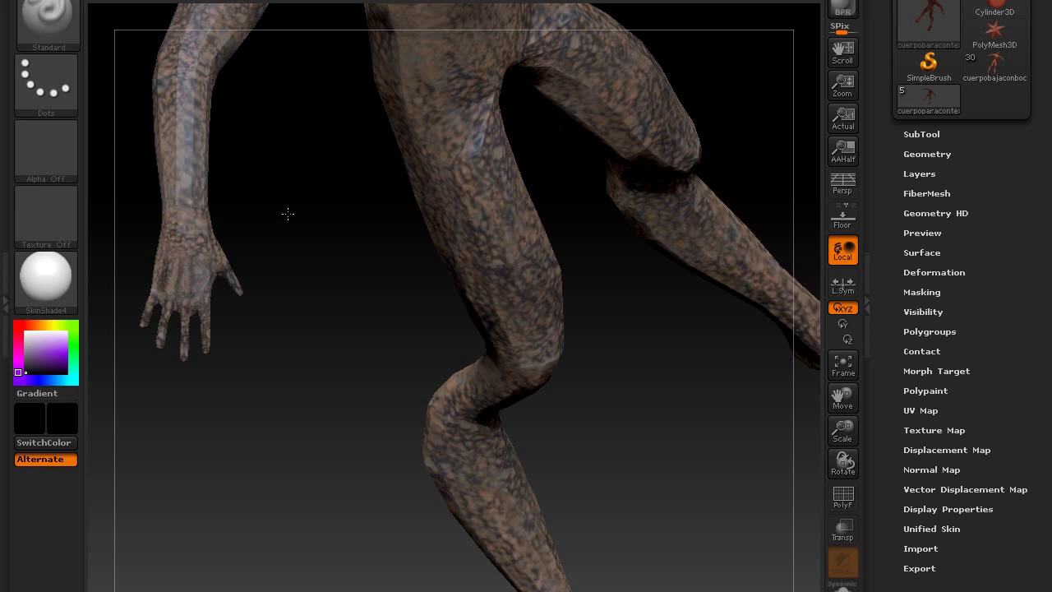
{"action": "left_click_drag", "start_coordinate": [287, 213], "coordinate": [515, 190], "text": "shift"}
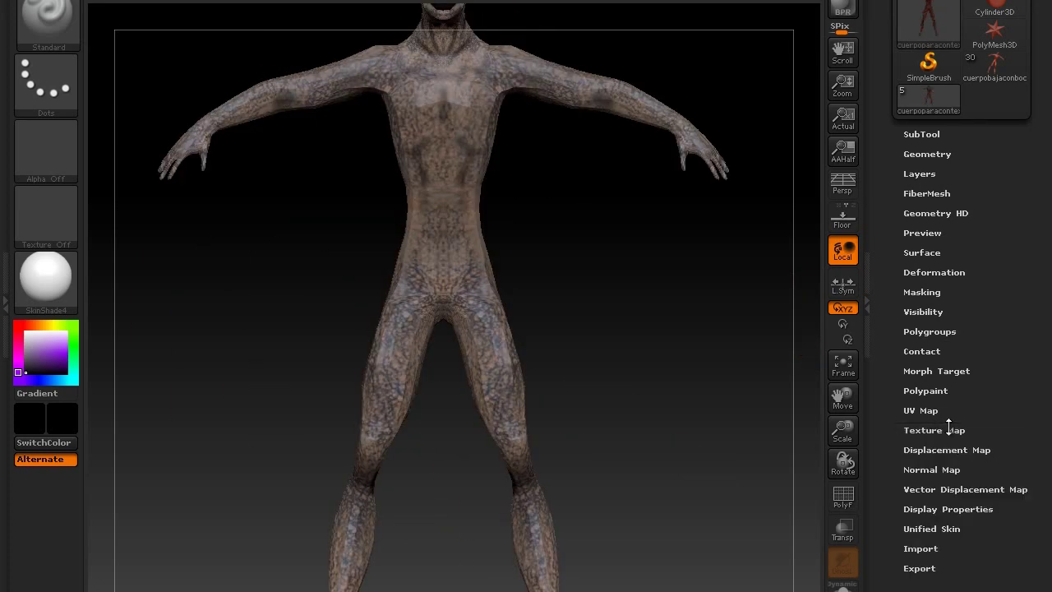
{"action": "left_click", "coordinate": [926, 390]}
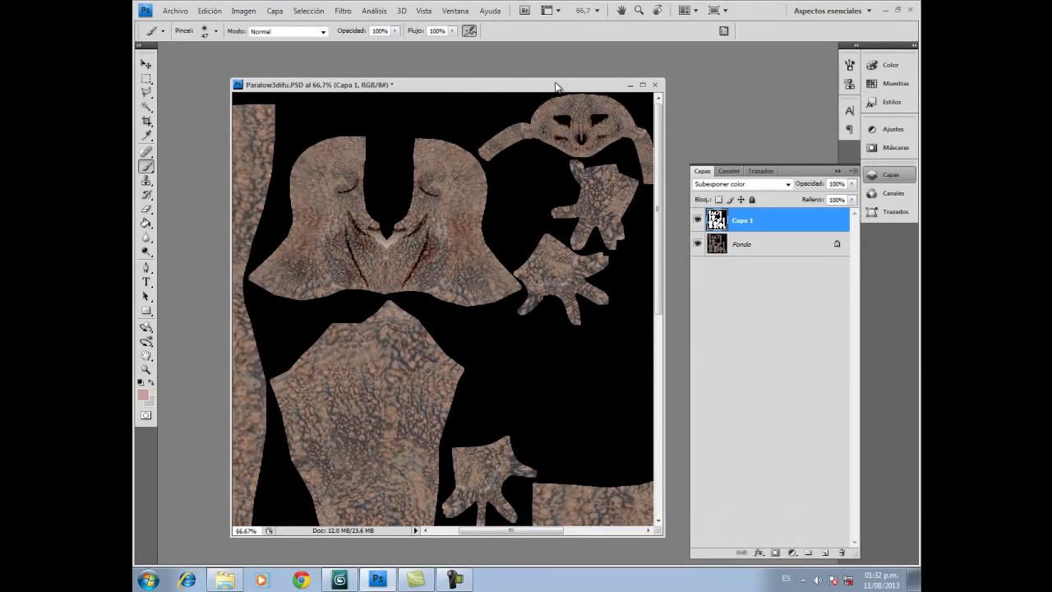
Step: Stain the torso pieces reddish-brown, reset default colours, and orbit the 3ds Max model to front view
{"action": "scroll", "coordinate": [392, 191], "scroll_direction": "down", "scroll_amount": 2, "text": "alt"}
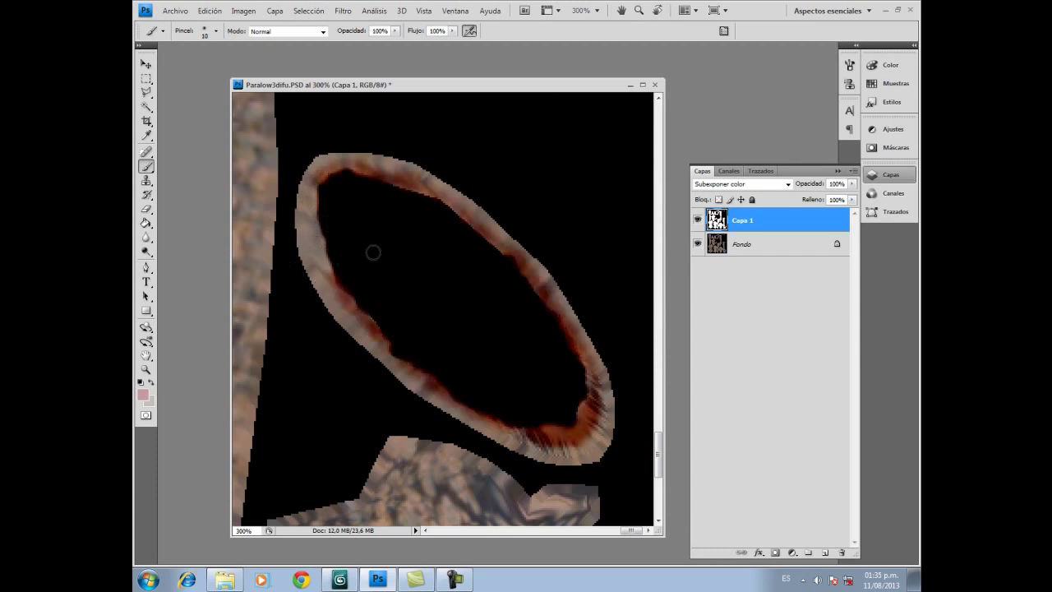
{"action": "key", "text": "d"}
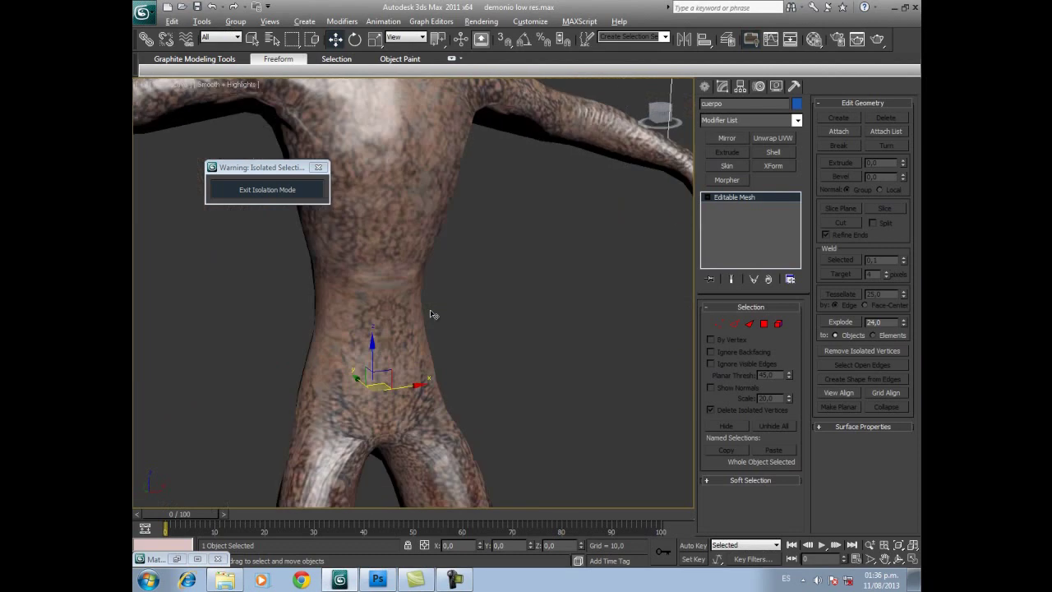
{"action": "middle_click_drag", "start_coordinate": [434, 314], "coordinate": [264, 121], "text": "alt"}
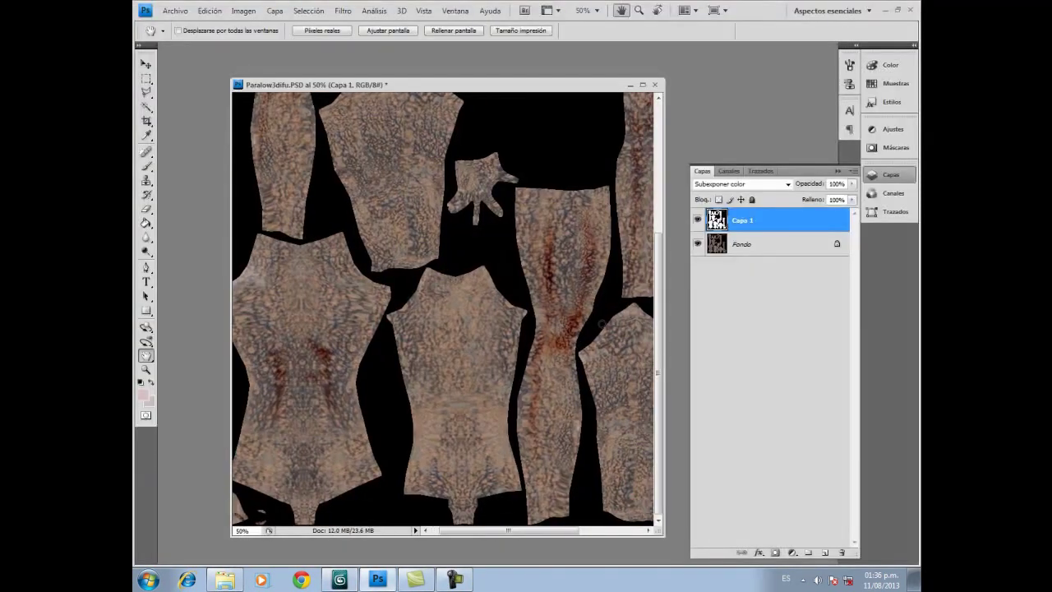
Step: Switch back to the Brush tool with a new preset to add more red to the torso pieces
{"action": "left_click_drag", "start_coordinate": [618, 329], "coordinate": [595, 329]}
{"action": "key", "text": "b"}
{"action": "left_click", "coordinate": [210, 30]}
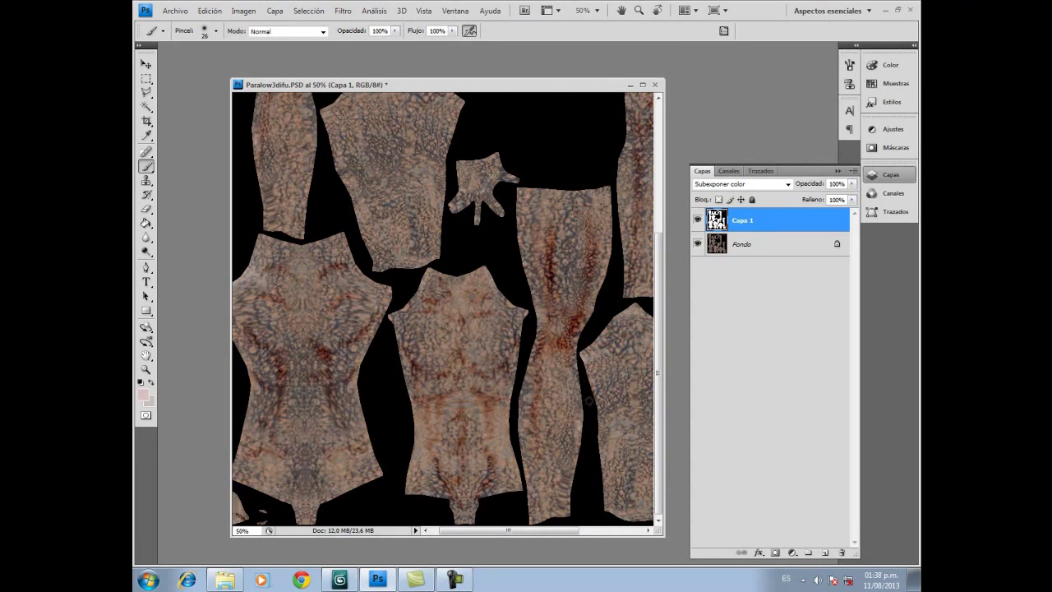
Step: Paint dark strokes along the eye creases of the face-shaped piece, then shrink the brush
{"action": "key", "text": "h"}
{"action": "key", "text": "ctrl+minus"}
{"action": "key", "text": "ctrl+minus"}
{"action": "scroll", "coordinate": [356, 169], "scroll_direction": "up", "scroll_amount": 3, "text": "alt"}
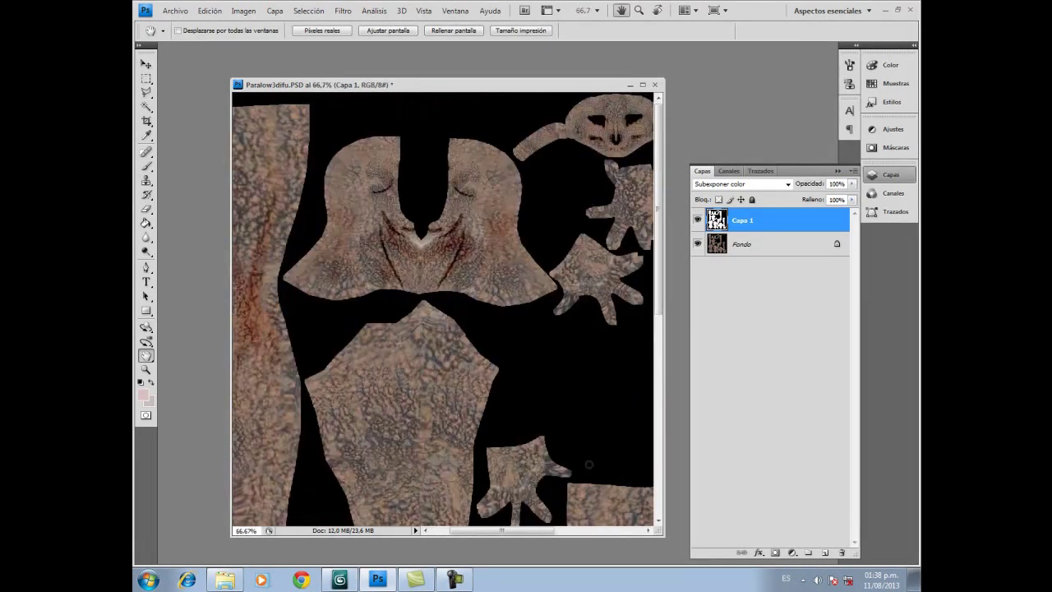
{"action": "scroll", "coordinate": [356, 169], "scroll_direction": "up", "scroll_amount": 2, "text": "alt"}
{"action": "key", "text": "b"}
{"action": "left_click_drag", "start_coordinate": [321, 280], "coordinate": [452, 254]}
{"action": "left_click_drag", "start_coordinate": [444, 206], "coordinate": [288, 246]}
{"action": "left_click_drag", "start_coordinate": [590, 491], "coordinate": [409, 474]}
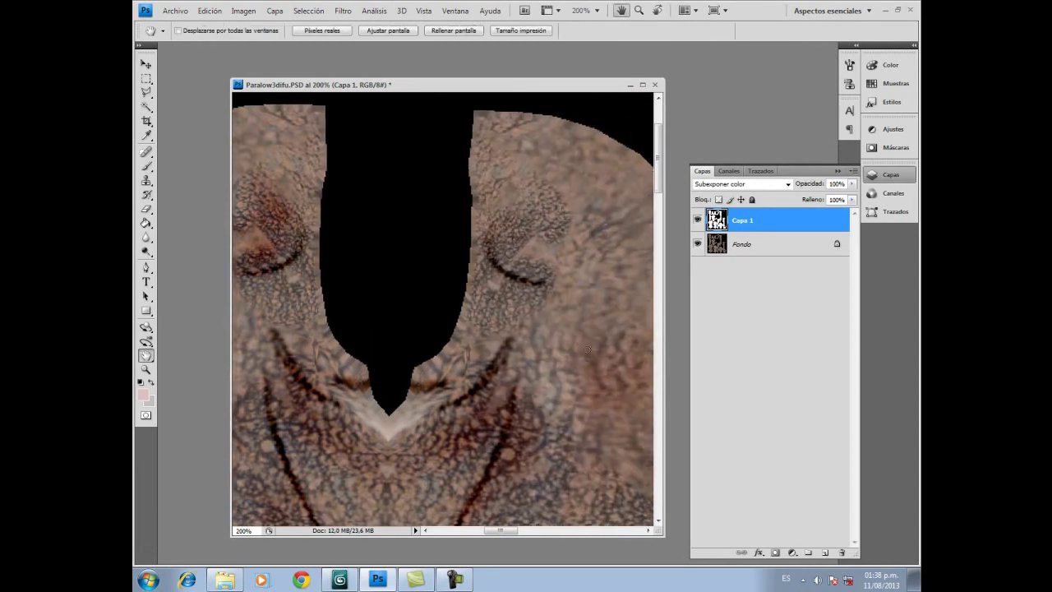
{"action": "mouse_move", "coordinate": [501, 272]}
{"action": "left_mouse_down"}
{"action": "mouse_move", "coordinate": [567, 201]}
{"action": "mouse_move", "coordinate": [502, 197]}
{"action": "left_mouse_up"}
{"action": "mouse_move", "coordinate": [567, 214]}
{"action": "left_mouse_down"}
{"action": "mouse_move", "coordinate": [517, 290]}
{"action": "mouse_move", "coordinate": [512, 359]}
{"action": "mouse_move", "coordinate": [518, 236]}
{"action": "left_mouse_up"}
{"action": "key", "text": "bracketleft"}
{"action": "key", "text": "bracketleft"}
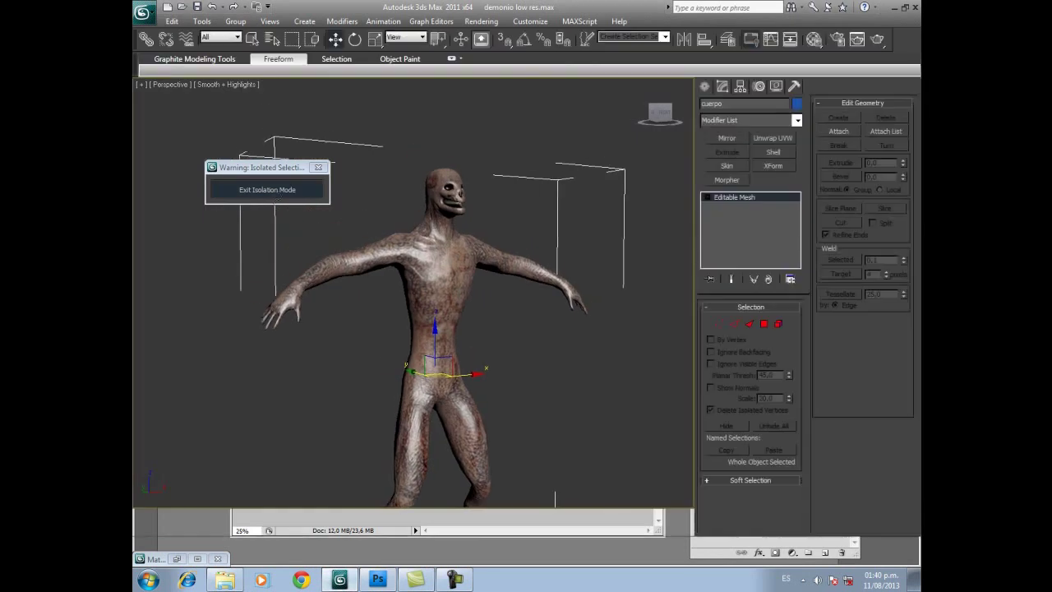
Step: Orbit and zoom around the demon in 3ds Max to inspect the stained skin
{"action": "middle_click_drag", "start_coordinate": [411, 296], "coordinate": [493, 296], "text": "alt"}
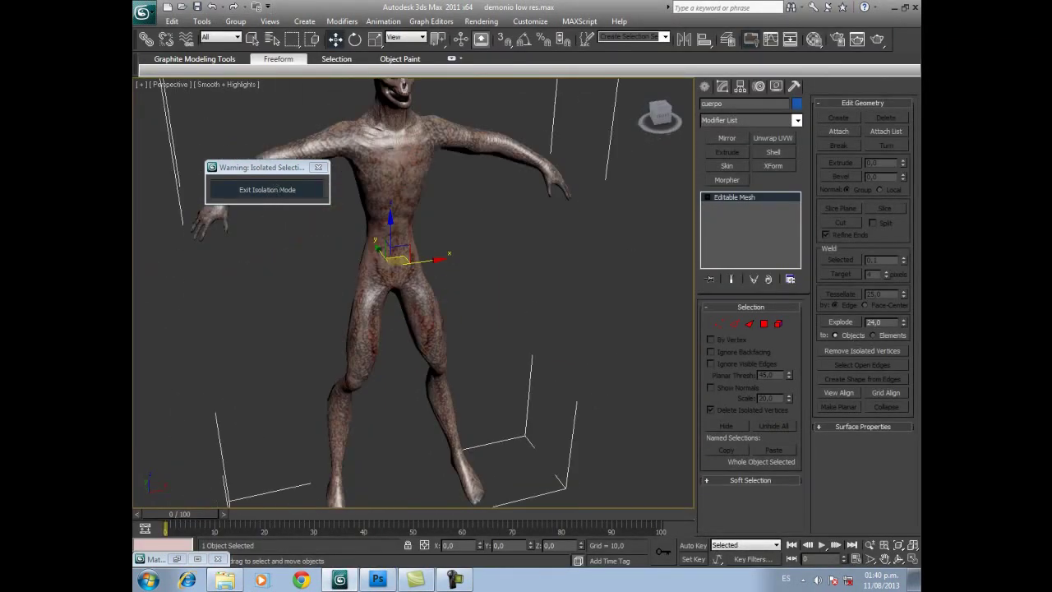
{"action": "scroll", "coordinate": [411, 293], "scroll_direction": "up", "scroll_amount": 5}
{"action": "scroll", "coordinate": [411, 293], "scroll_direction": "down", "scroll_amount": 10}
{"action": "scroll", "coordinate": [411, 293], "scroll_direction": "up", "scroll_amount": 5}
{"action": "middle_click_drag", "start_coordinate": [411, 296], "coordinate": [460, 296], "text": "alt"}
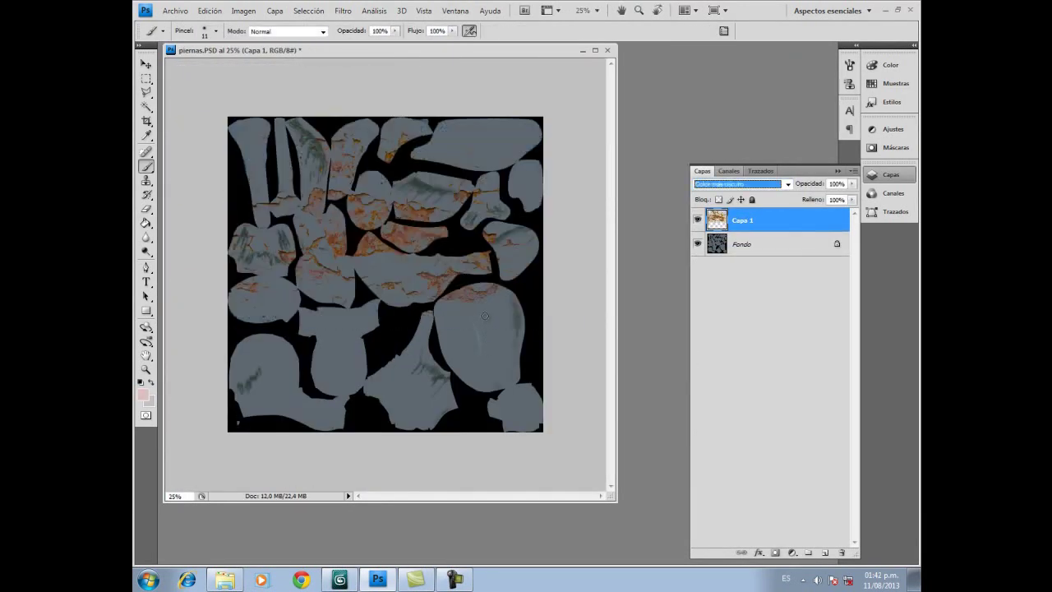
Step: Cycle the rust layer's blend mode to Color más oscuro and save piernas.PSD
{"action": "key", "text": "Up"}
{"action": "key", "text": "Up"}
{"action": "key", "text": "Up"}
{"action": "key", "text": "ctrl+s"}
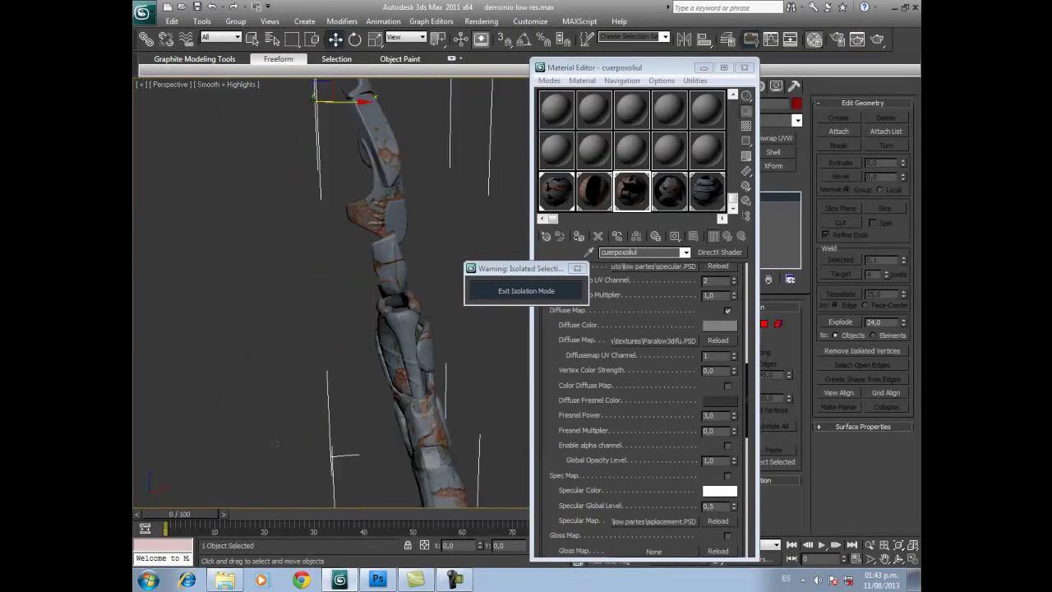
Step: Exit isolation to show the whole character with edged faces displayed
{"action": "key", "text": "alt+q"}
{"action": "key", "text": "F4"}
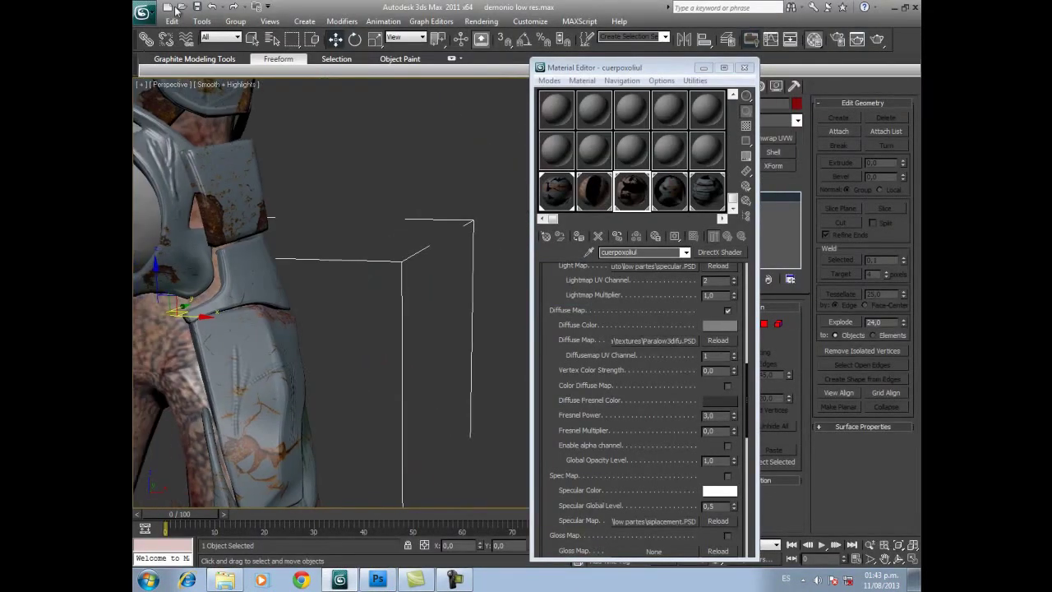